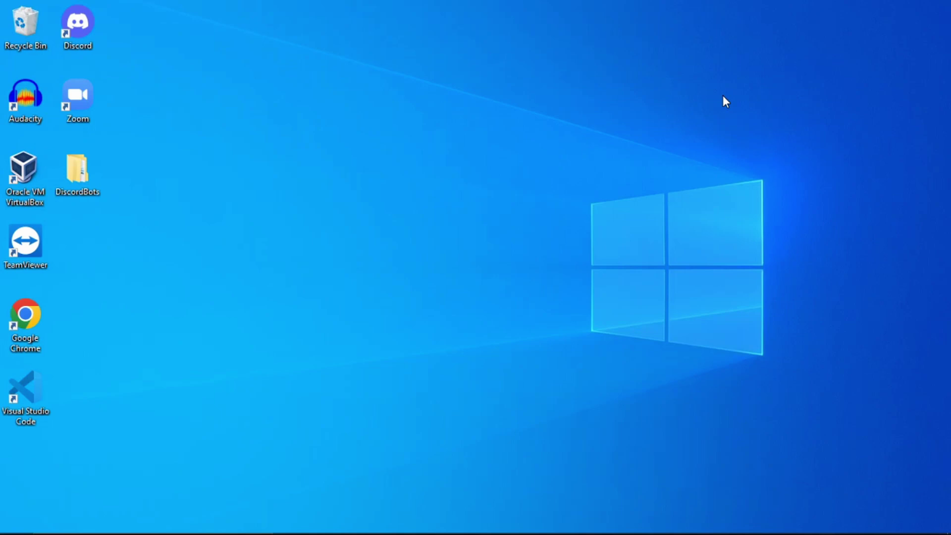
# Step: Switch from the desktop to the Chrome window showing the discord.js guide
pyautogui.hotkey('alt', 'Tab')
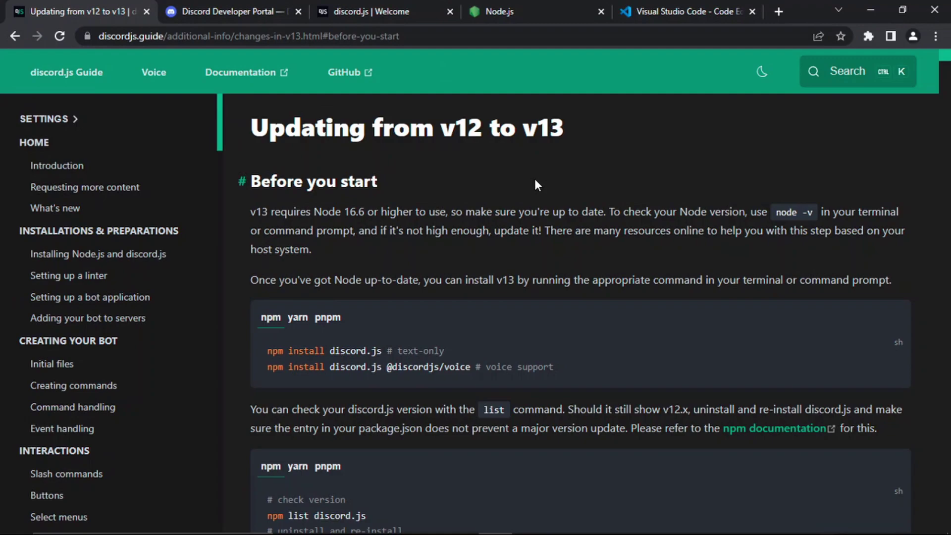
# Step: Skim the 'Updating from v12 to v13' notes, then switch to the Discord app
pyautogui.scroll(-8, 382, 210)
pyautogui.scroll(-15, 382, 210)
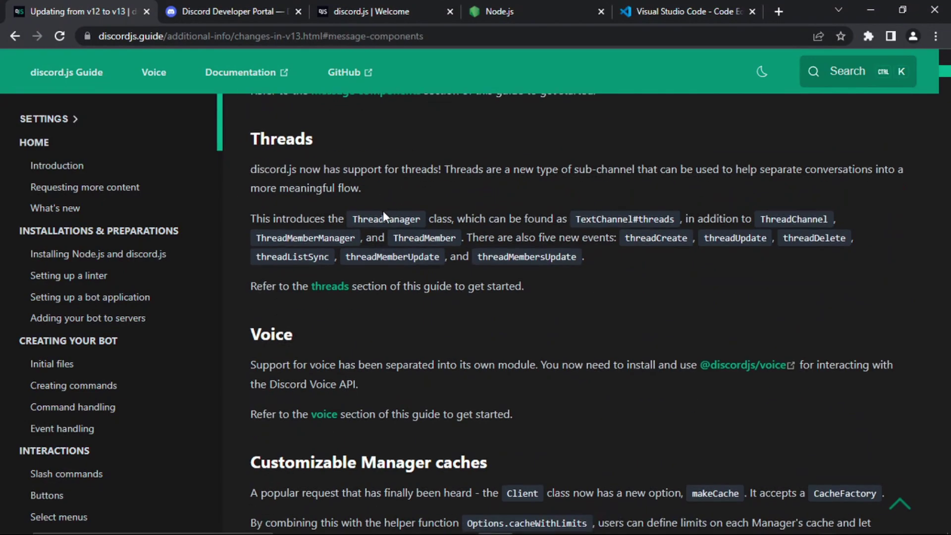
pyautogui.scroll(12, 382, 210)
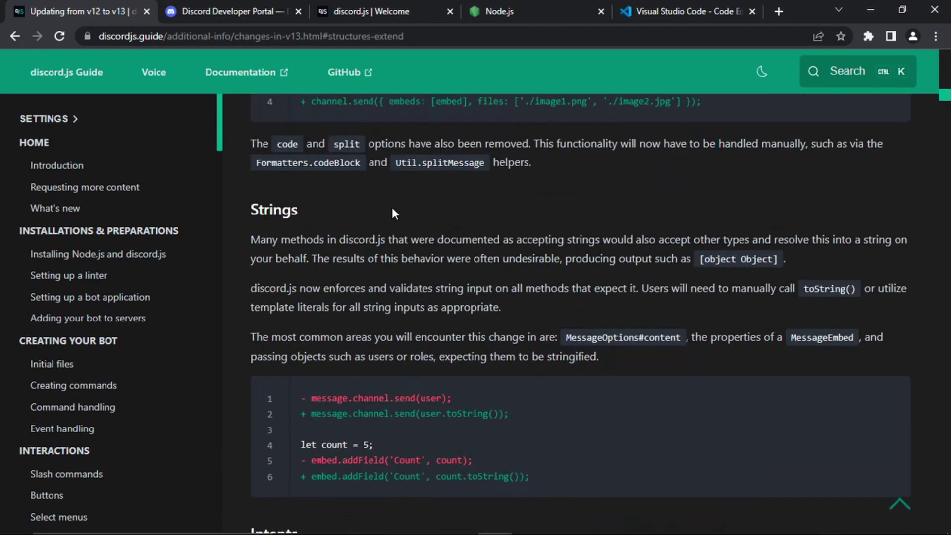
pyautogui.scroll(2, 391, 210)
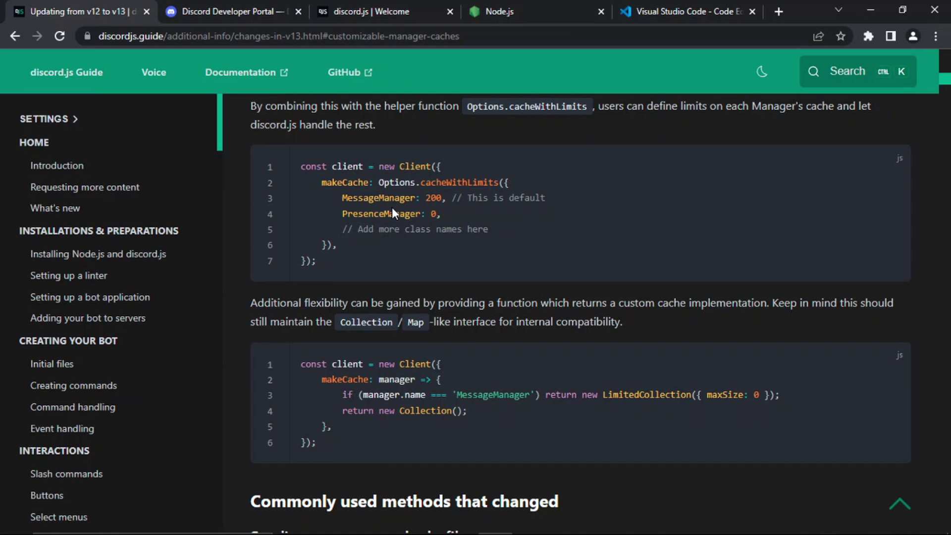
pyautogui.hotkey('alt', 'Tab')
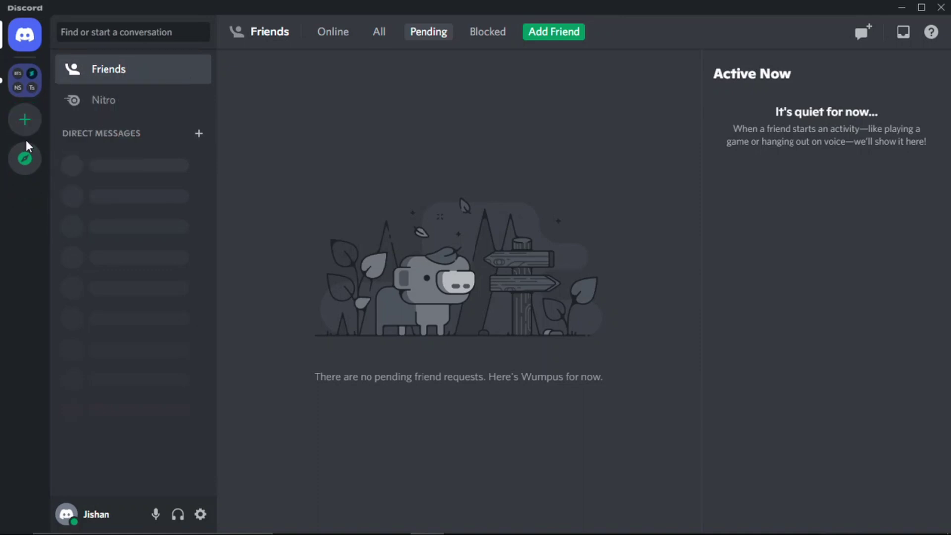
# Step: Create a from-scratch 'For me and my friends' server named 'Test Server'
pyautogui.click(25, 143)
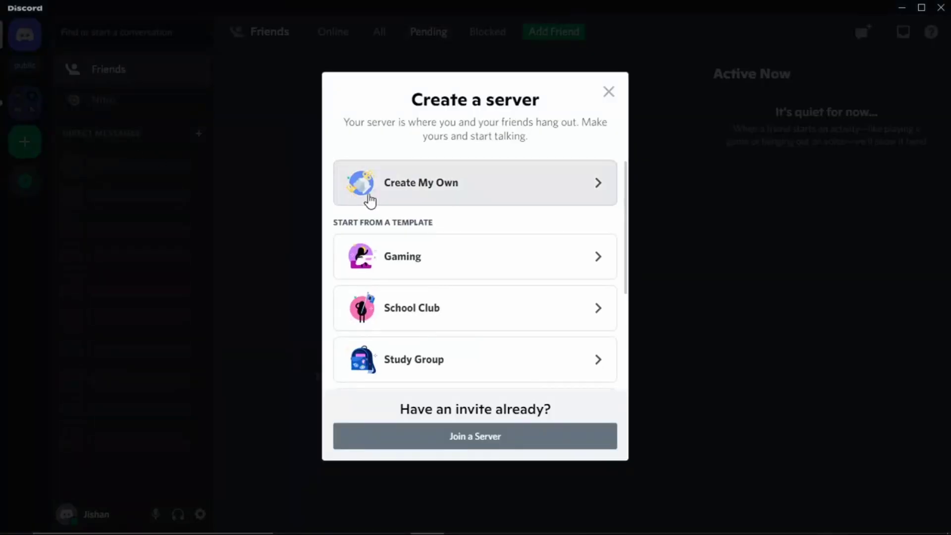
pyautogui.click(460, 197)
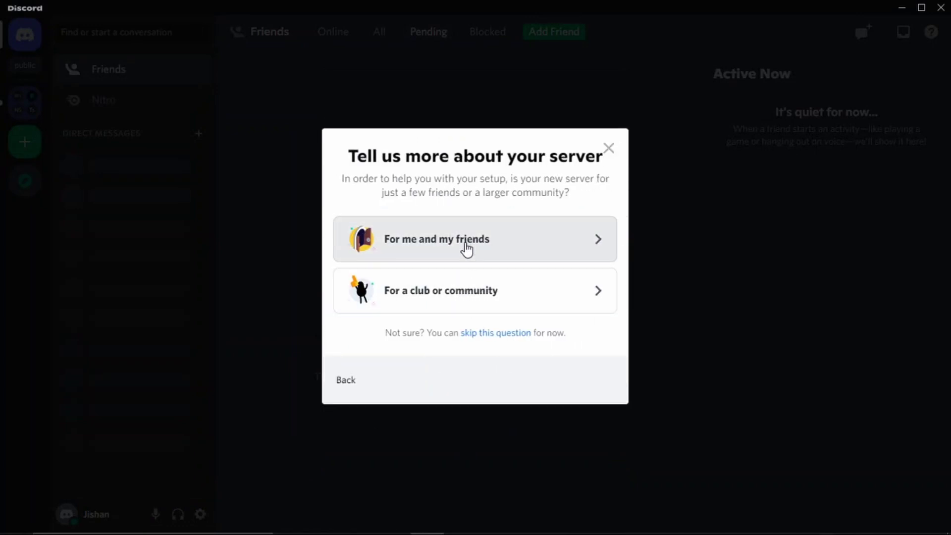
pyautogui.click(466, 248)
pyautogui.hotkey('ctrl', 'a')
pyautogui.press('BackSpace')
pyautogui.write('Test Server')
pyautogui.press('Return')
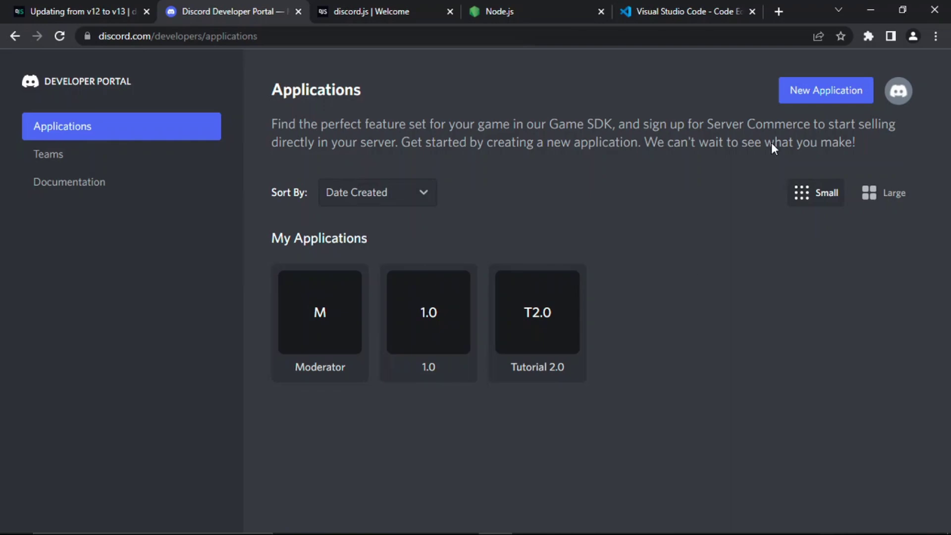
# Step: Create a new Developer Portal application with the test bot's name
pyautogui.click(788, 98)
pyautogui.click(486, 303)
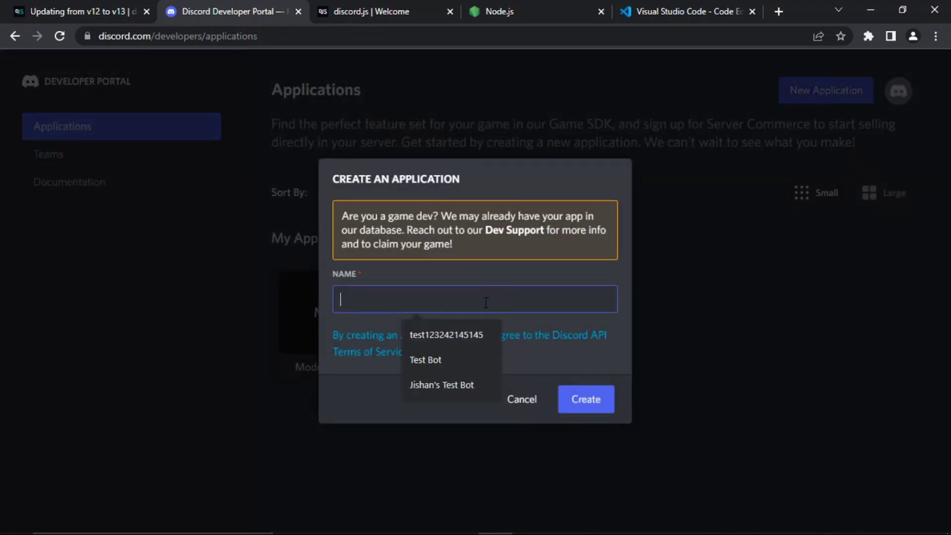
pyautogui.write('Jishan')
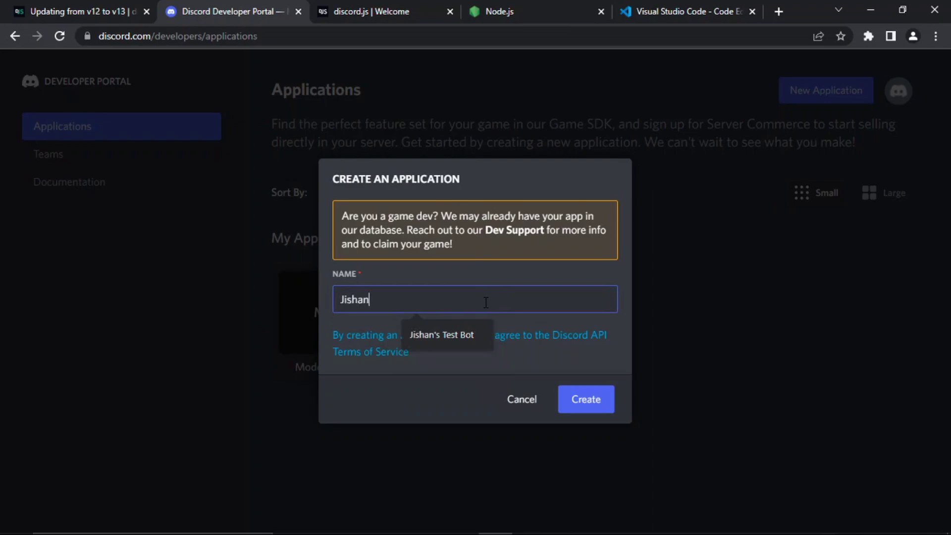
pyautogui.click(457, 325)
pyautogui.click(591, 401)
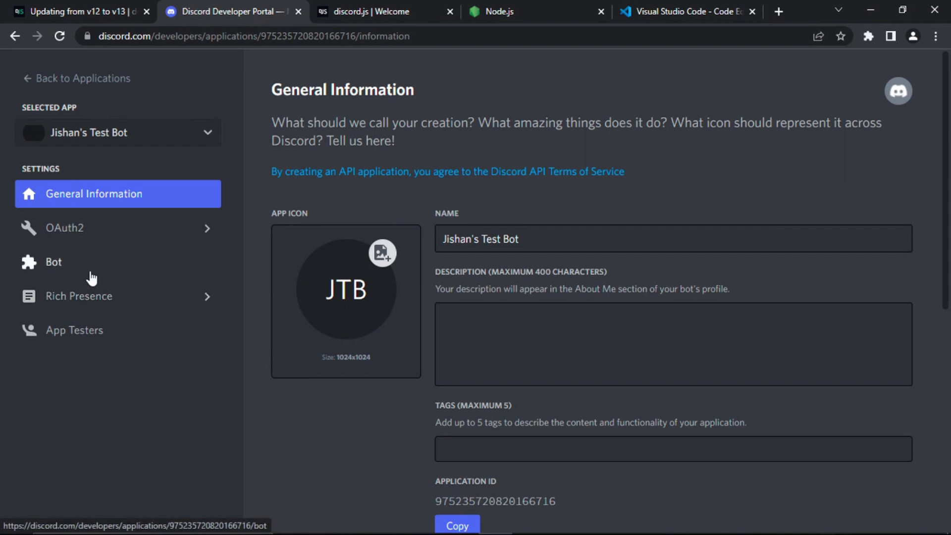
# Step: Add a bot user to the application from its Bot page
pyautogui.click(33, 268)
pyautogui.click(905, 238)
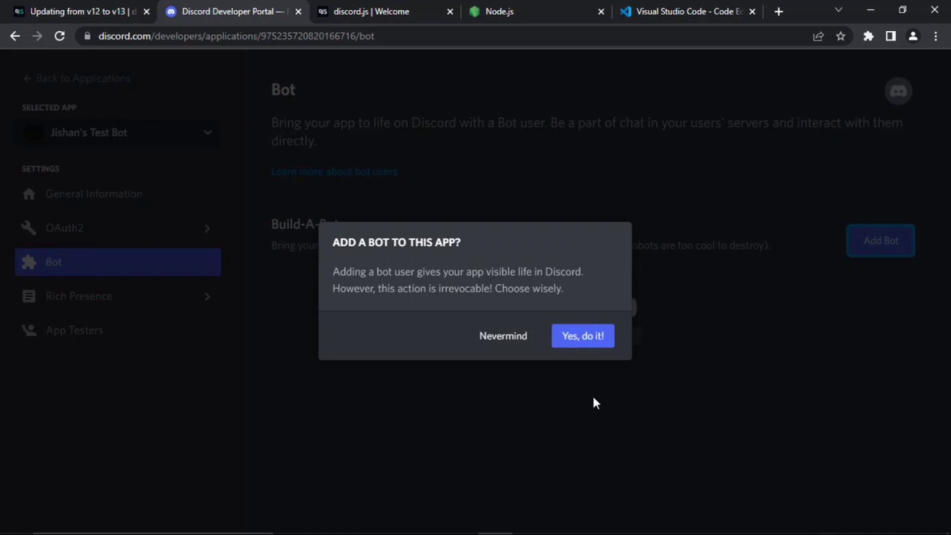
pyautogui.click(588, 347)
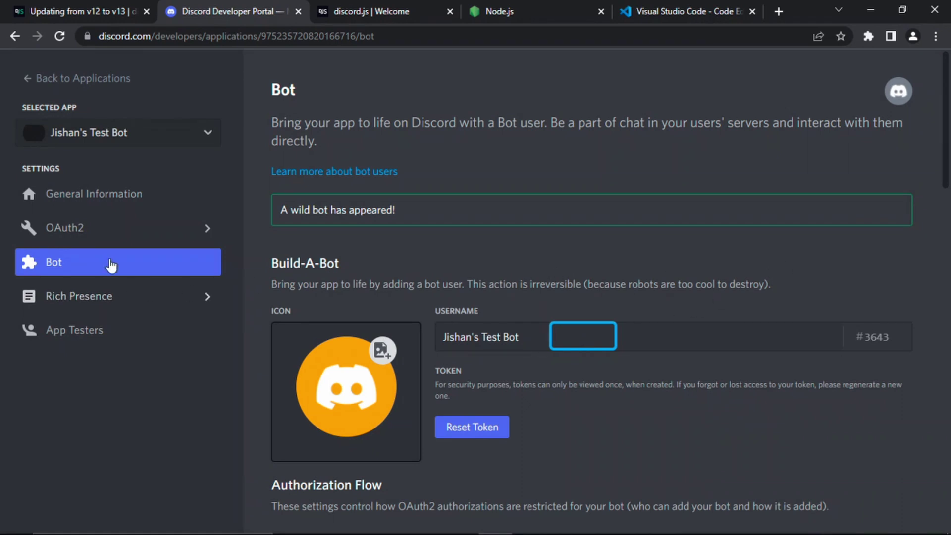
# Step: Generate an OAuth2 invite URL with the bot scope and Administrator permission
pyautogui.click(92, 238)
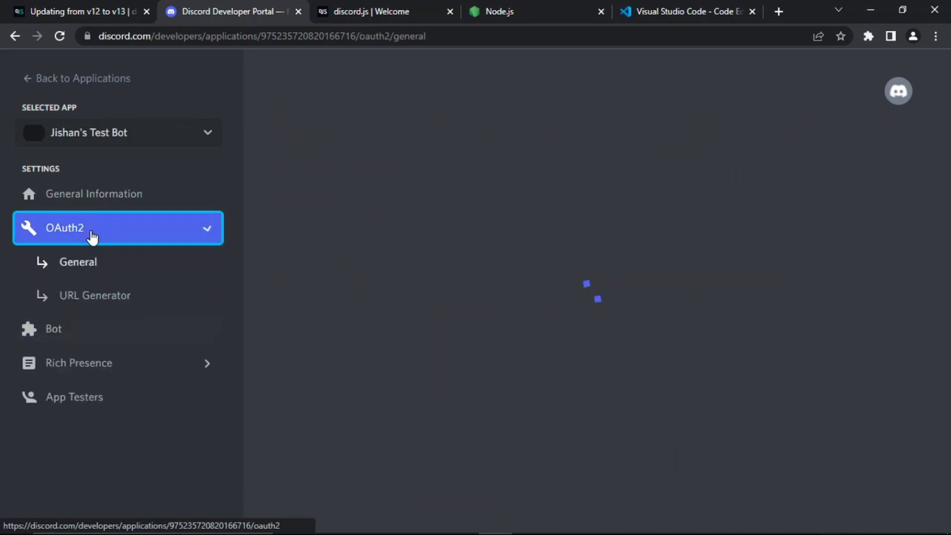
pyautogui.click(94, 296)
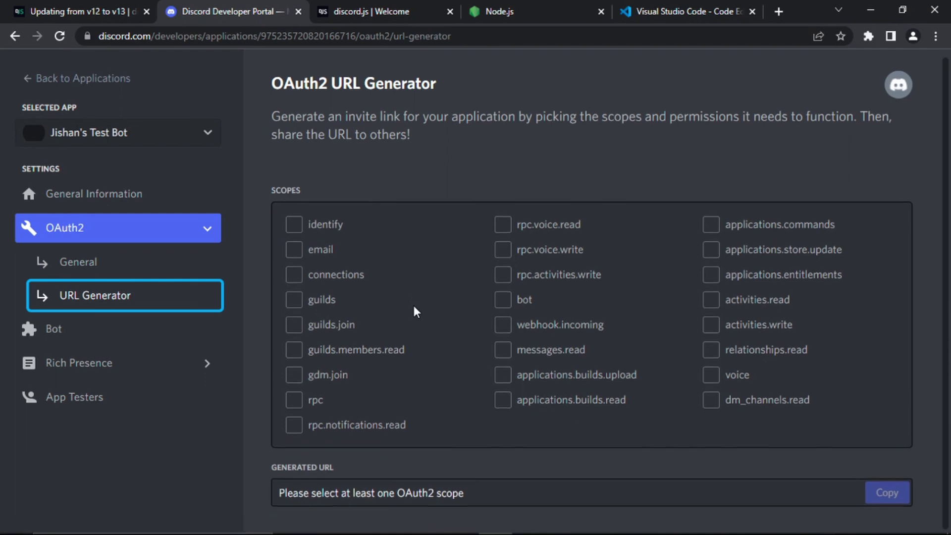
pyautogui.click(510, 297)
pyautogui.scroll(-5, 508, 297)
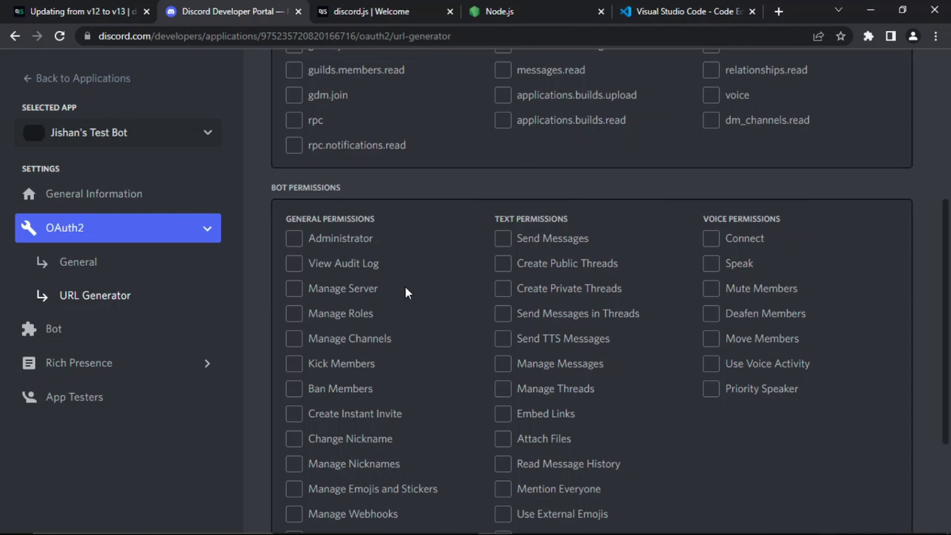
pyautogui.click(364, 239)
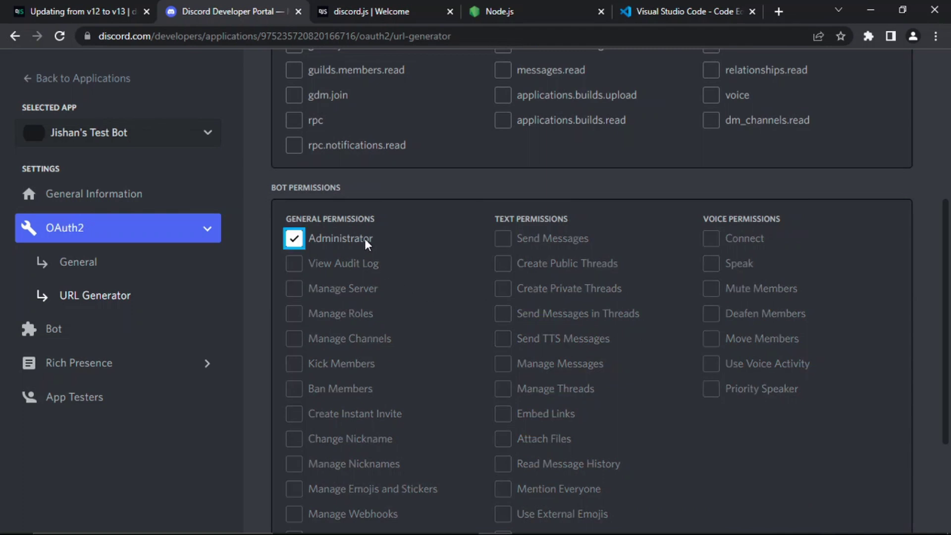
pyautogui.scroll(-3, 364, 239)
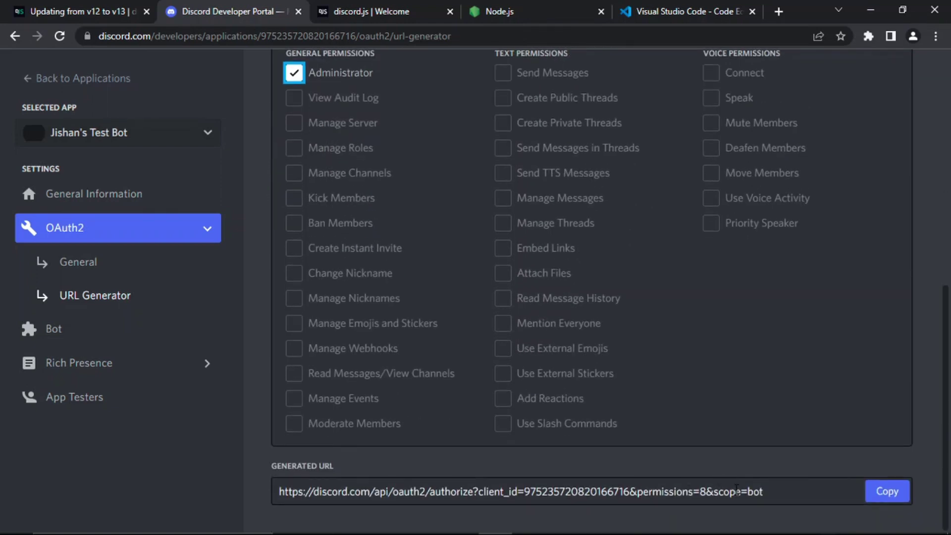
# Step: Copy the invite URL and load it in a new browser tab
pyautogui.click(881, 492)
pyautogui.hotkey('ctrl', 't')
pyautogui.hotkey('ctrl', 'v')
pyautogui.press('Return')
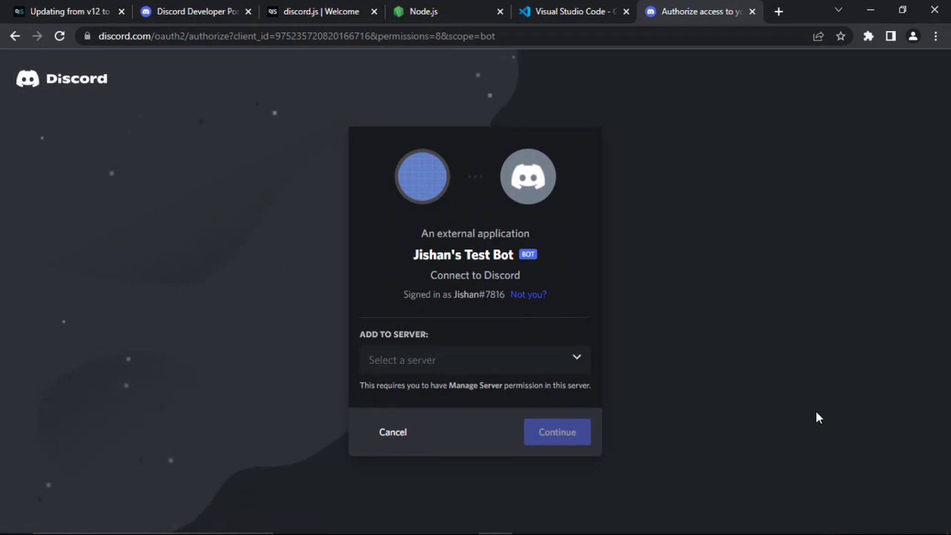
# Step: Authorize the bot into Test Server, pass the captcha, and return to the portal tab
pyautogui.click(393, 365)
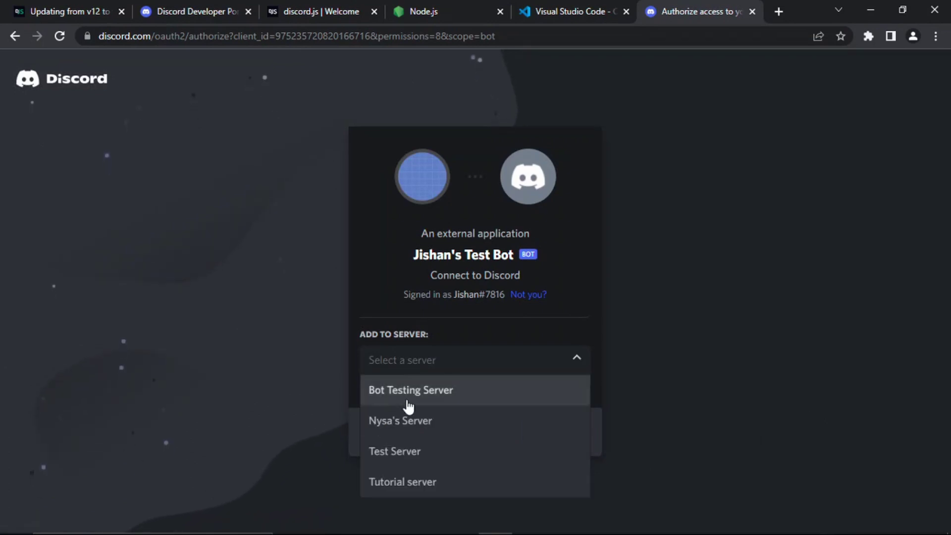
pyautogui.click(423, 451)
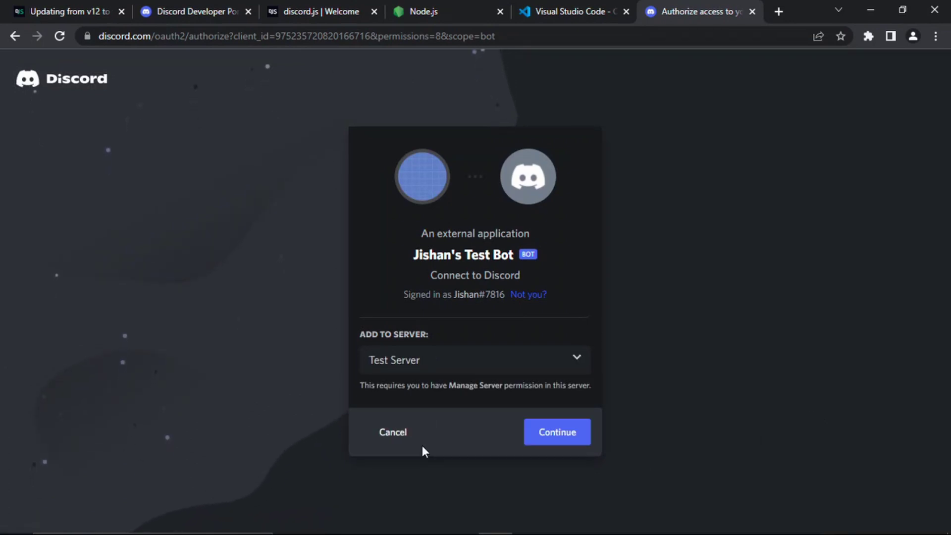
pyautogui.click(558, 434)
pyautogui.click(564, 504)
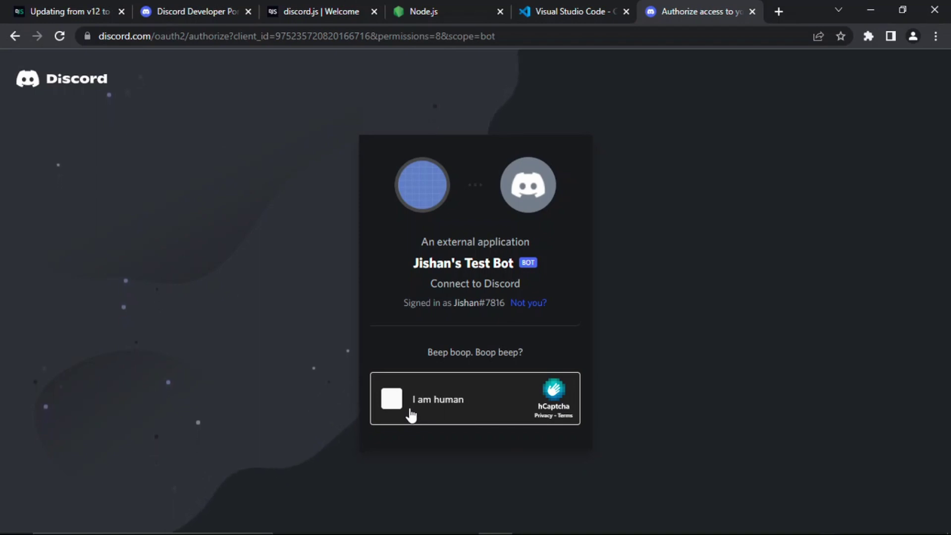
pyautogui.click(410, 410)
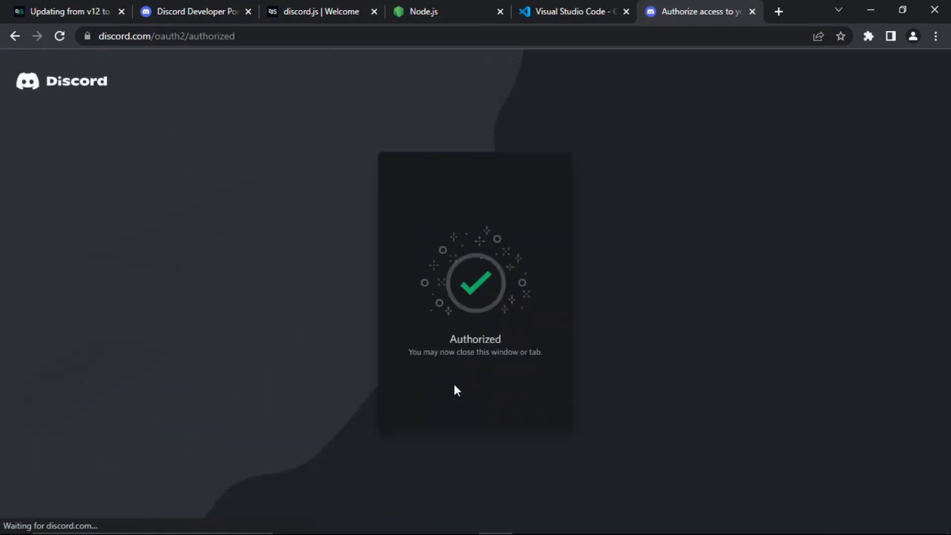
pyautogui.click(193, 11)
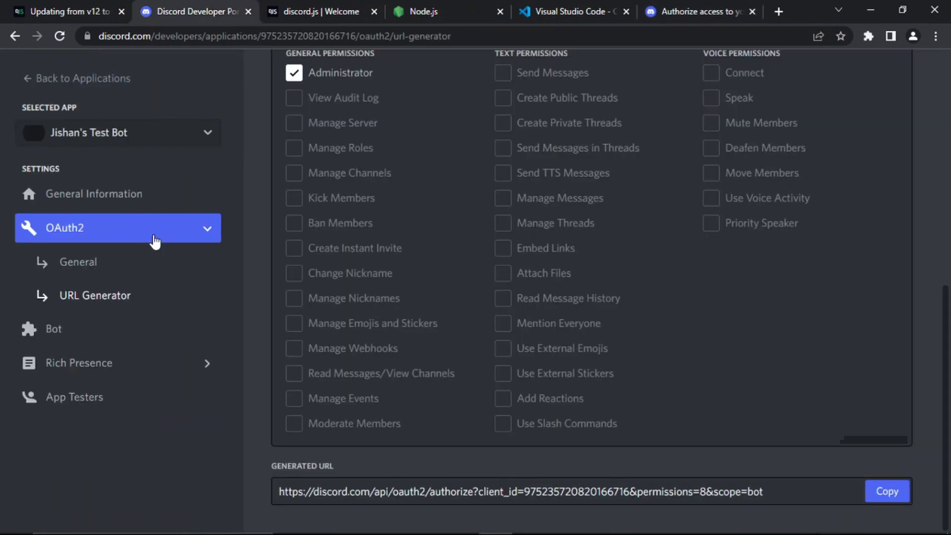
# Step: Turn off Public Bot in the bot settings and save the change
pyautogui.click(155, 339)
pyautogui.scroll(-1, 618, 288)
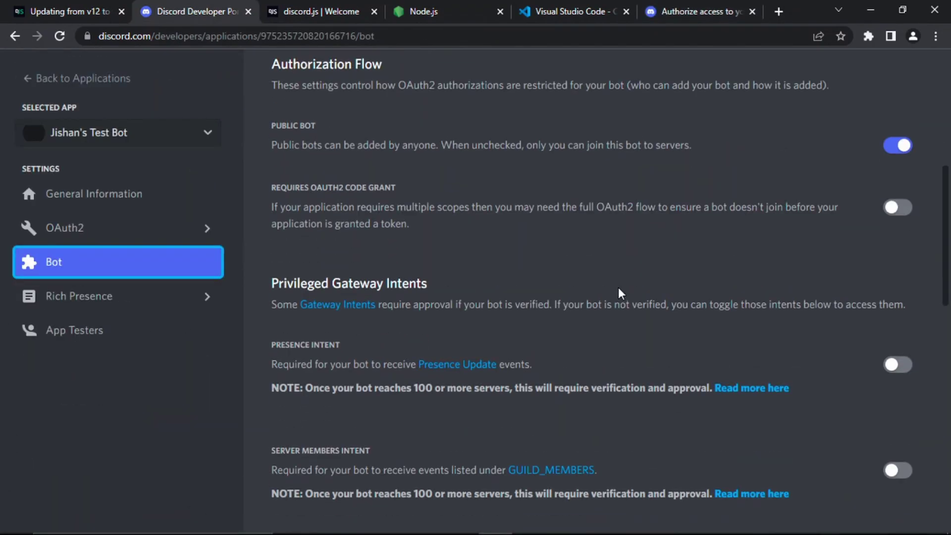
pyautogui.click(902, 146)
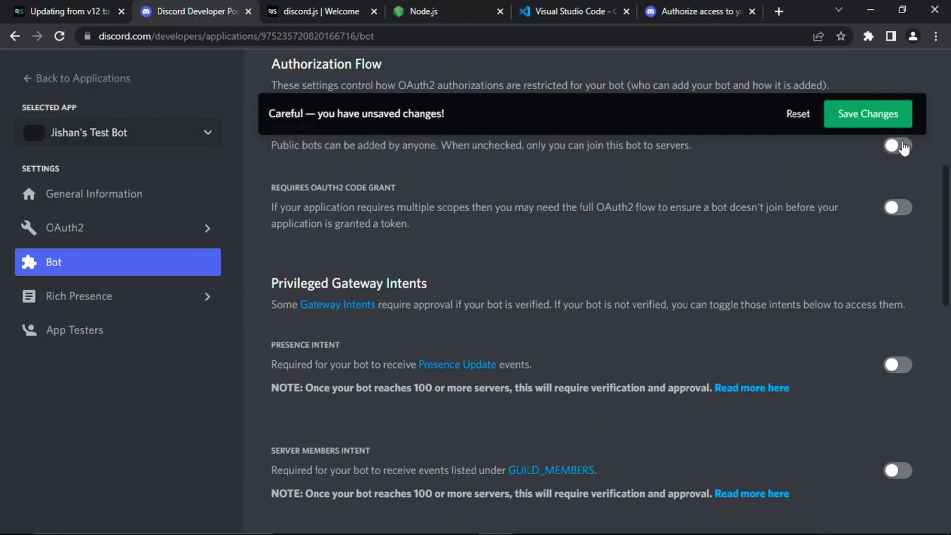
pyautogui.click(859, 122)
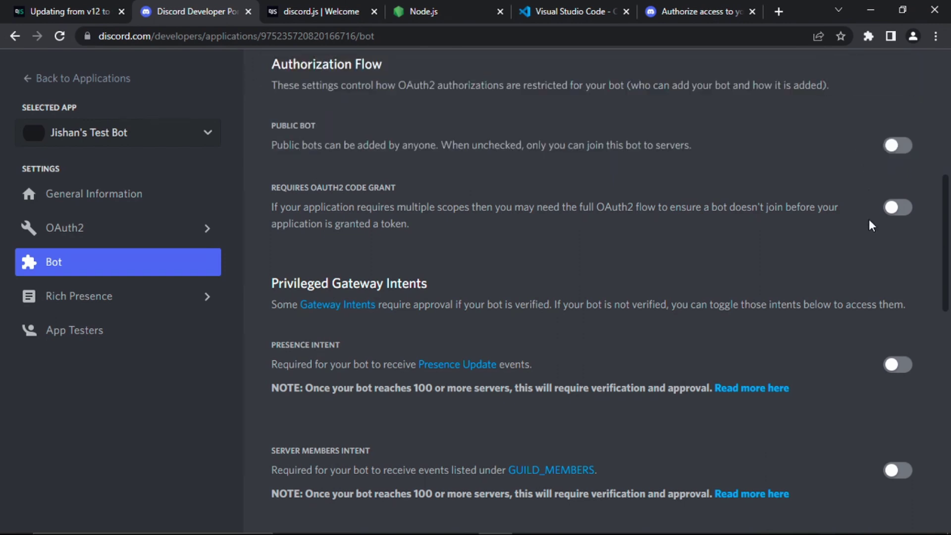
# Step: Enable the Presence, Server Members and Message Content privileged intents
pyautogui.scroll(-3, 947, 307)
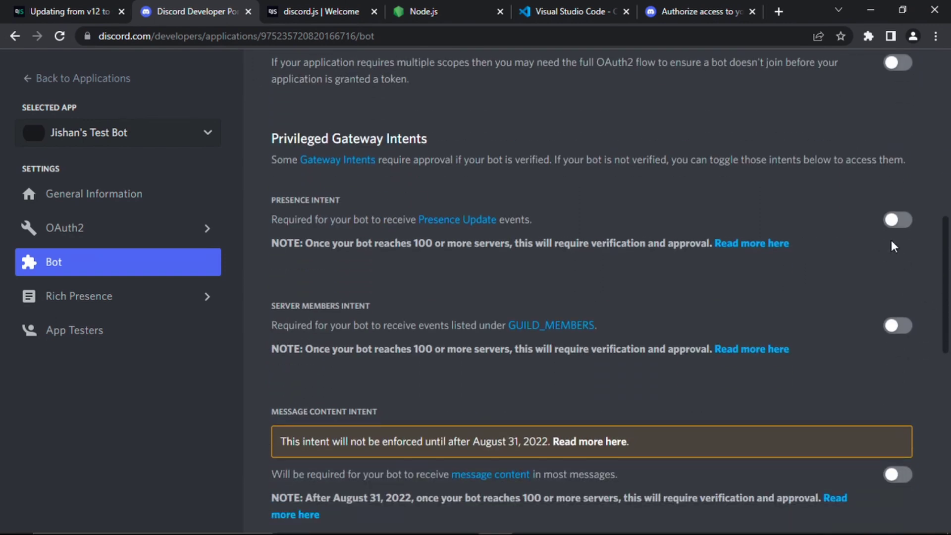
pyautogui.click(894, 222)
pyautogui.click(900, 326)
pyautogui.click(899, 474)
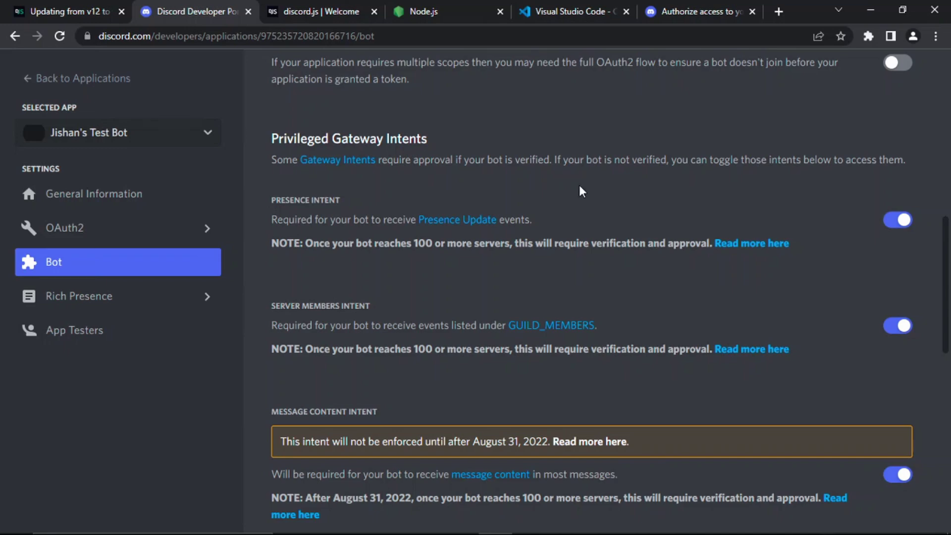
pyautogui.click(423, 11)
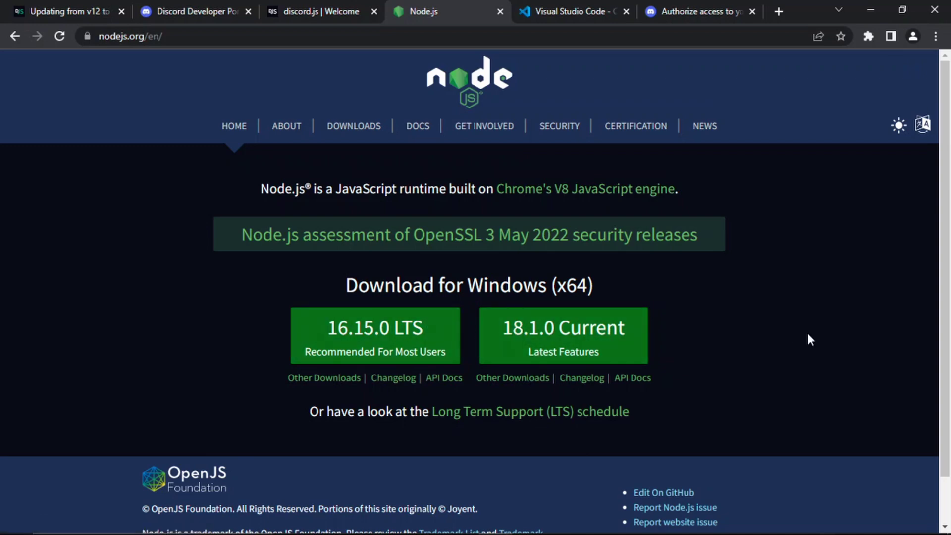
# Step: Switch to the Visual Studio Code site and go to its Download page
pyautogui.hotkey('ctrl', 'Tab')
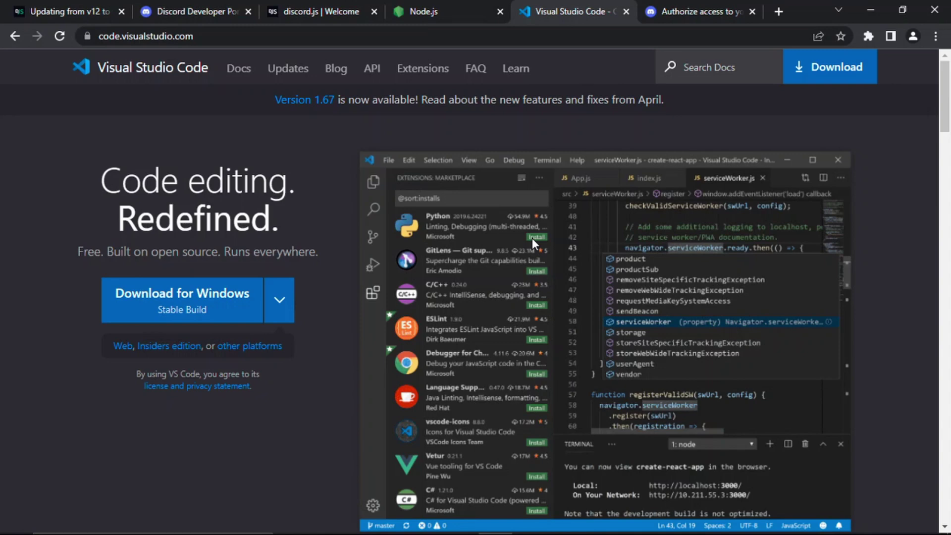
pyautogui.click(820, 69)
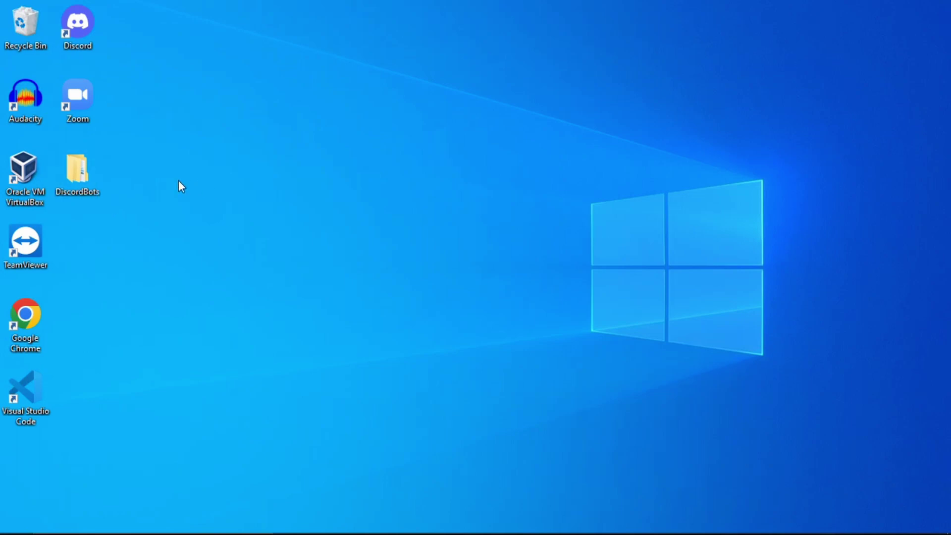
# Step: Create a new folder named 'TutorialBots' inside DiscordBots
pyautogui.doubleClick(87, 179)
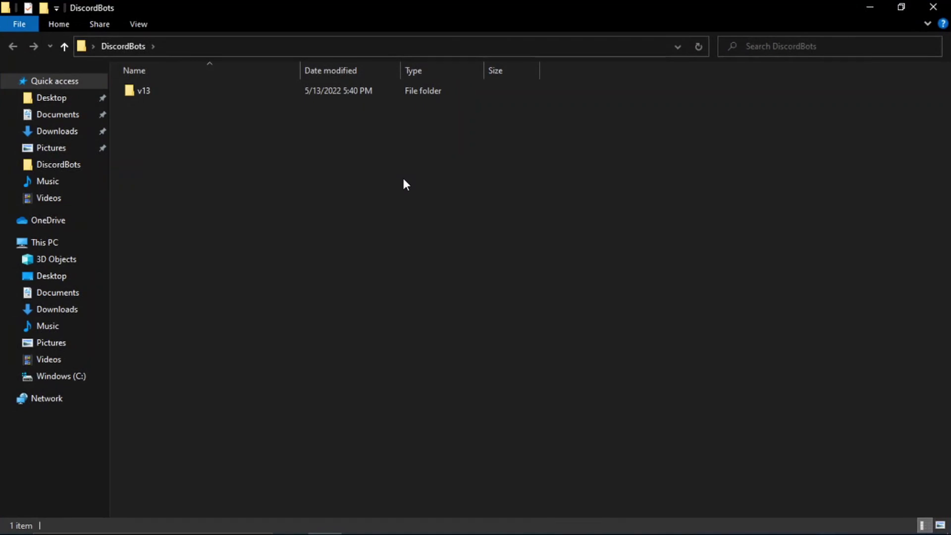
pyautogui.rightClick(403, 180)
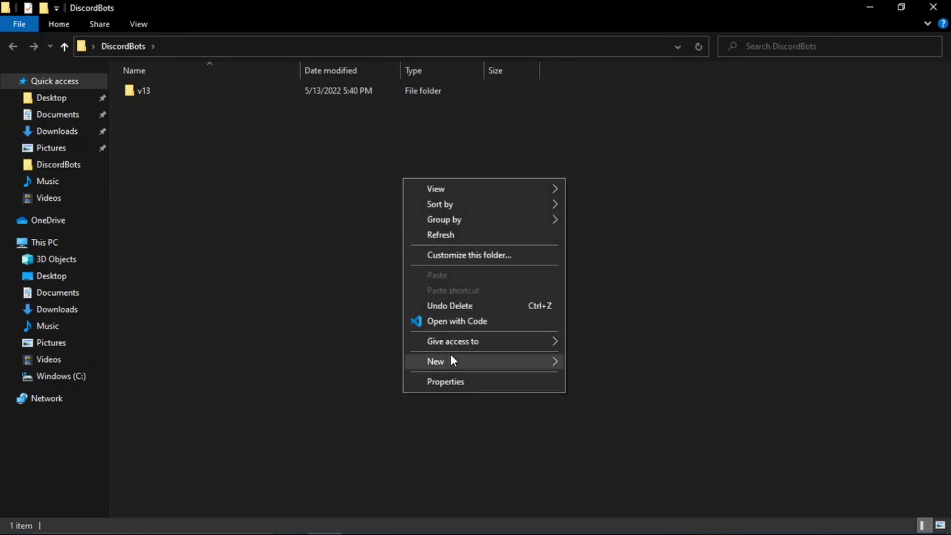
pyautogui.moveTo(520, 363)
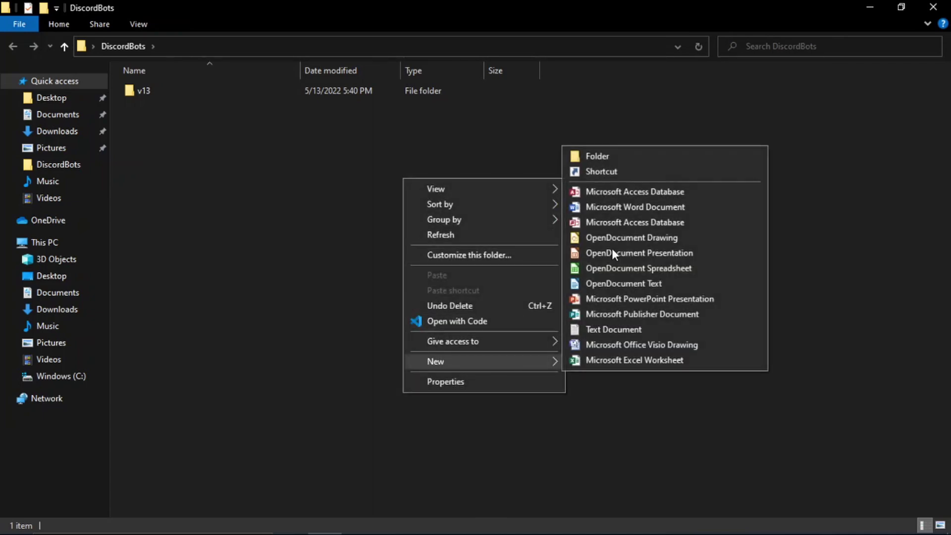
pyautogui.click(601, 156)
pyautogui.write('Tuto')
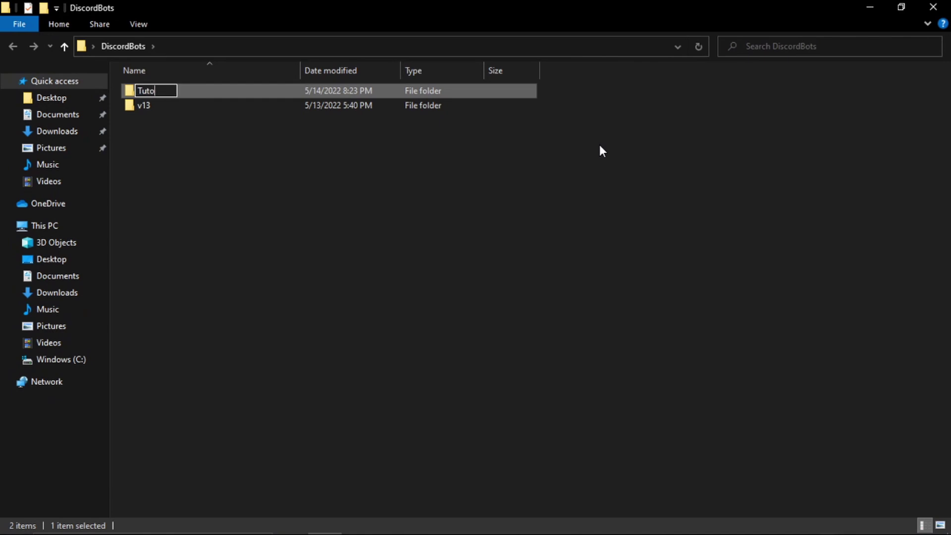
pyautogui.write('rialBots')
pyautogui.press('Return')
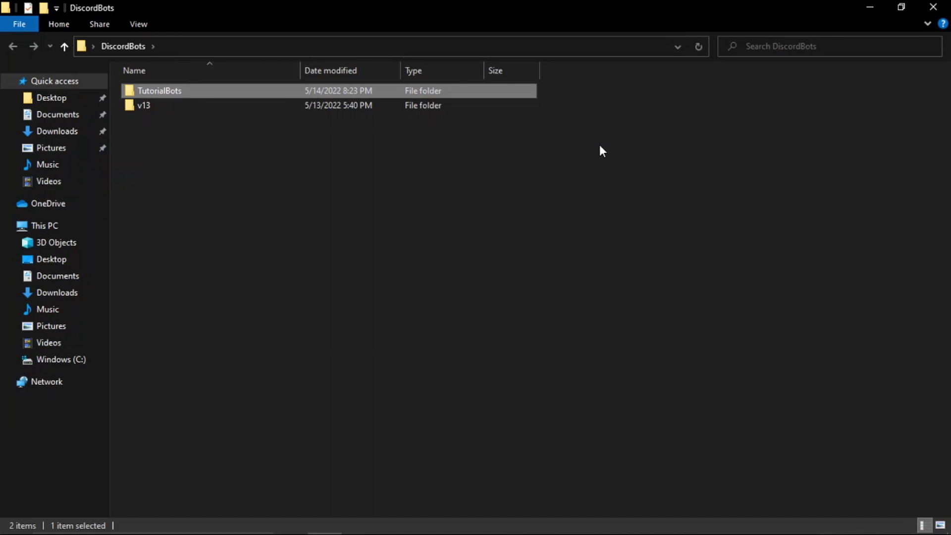
# Step: Launch Command Prompt by searching 'comm' from the Start menu
pyautogui.press('super')
pyautogui.write('comm')
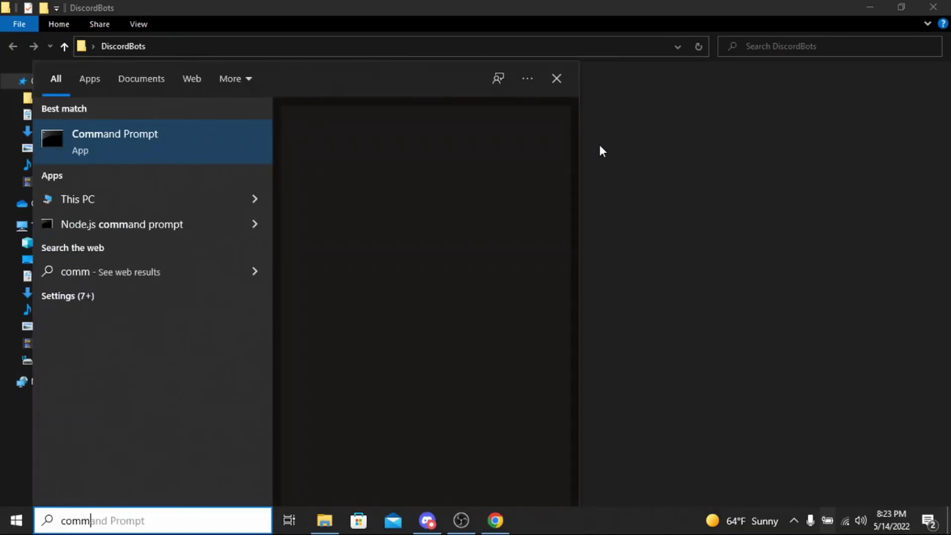
pyautogui.press('Return')
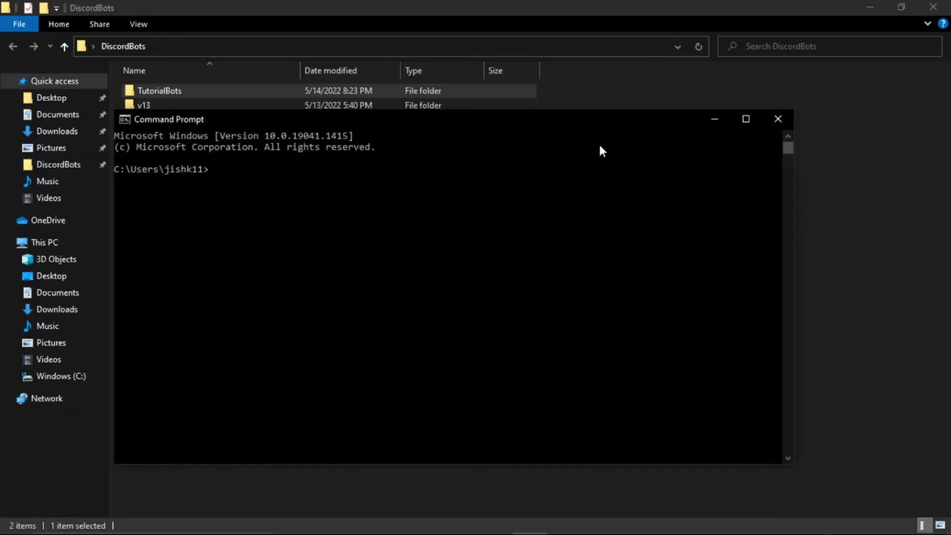